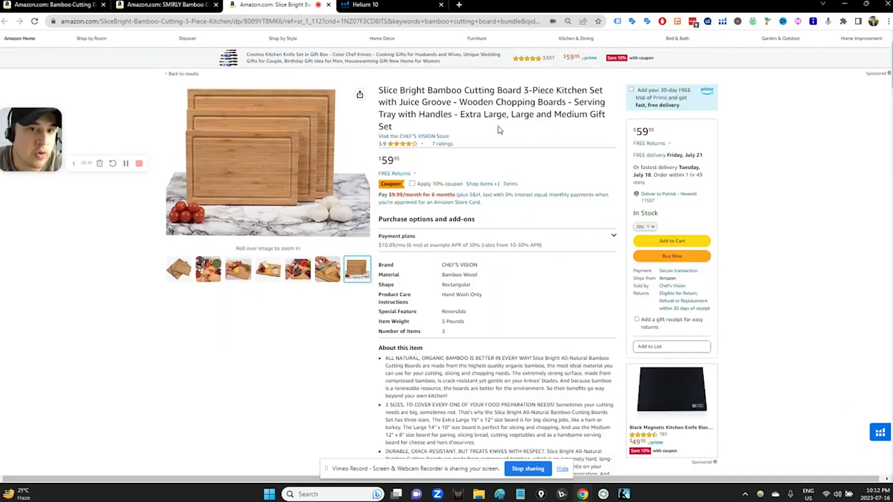
# Close the star-rating breakdown and select ASIN B0829DCVN6 from the SMIRLY cutting board listing's address
pyautogui.moveTo(401, 148)
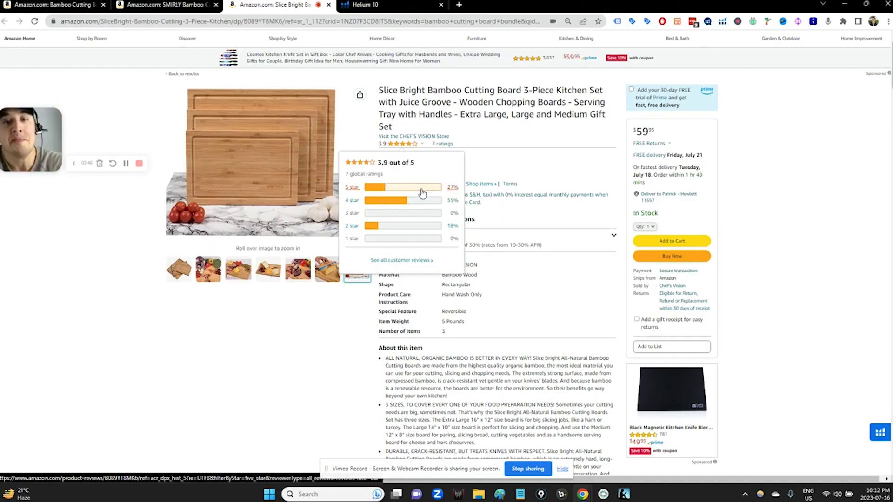
pyautogui.click(431, 122)
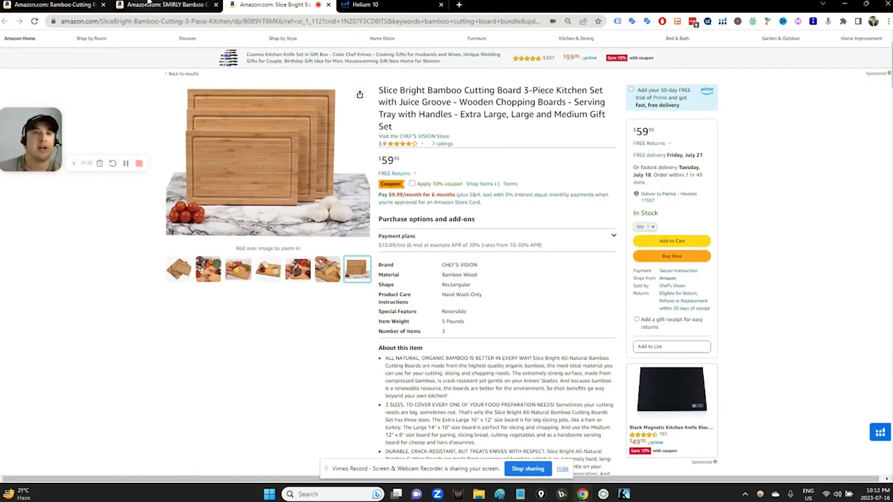
pyautogui.click(149, 4)
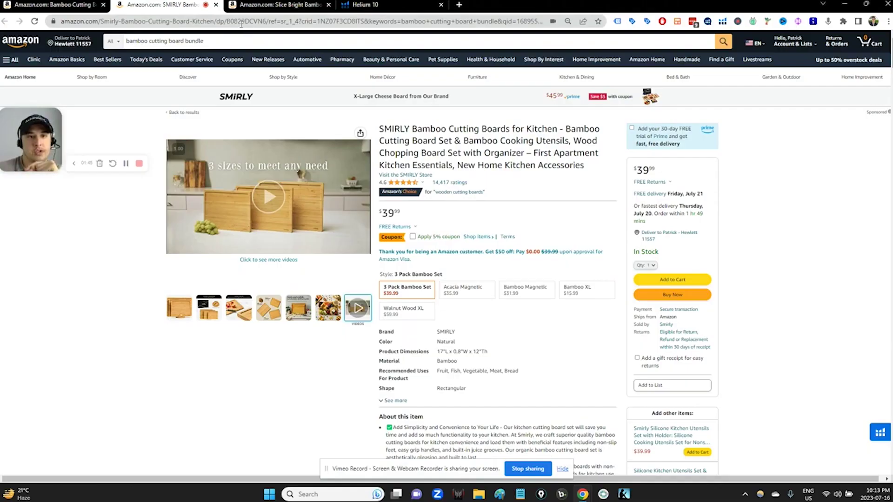
pyautogui.doubleClick(241, 24)
pyautogui.hotkey('ctrl', 'c')
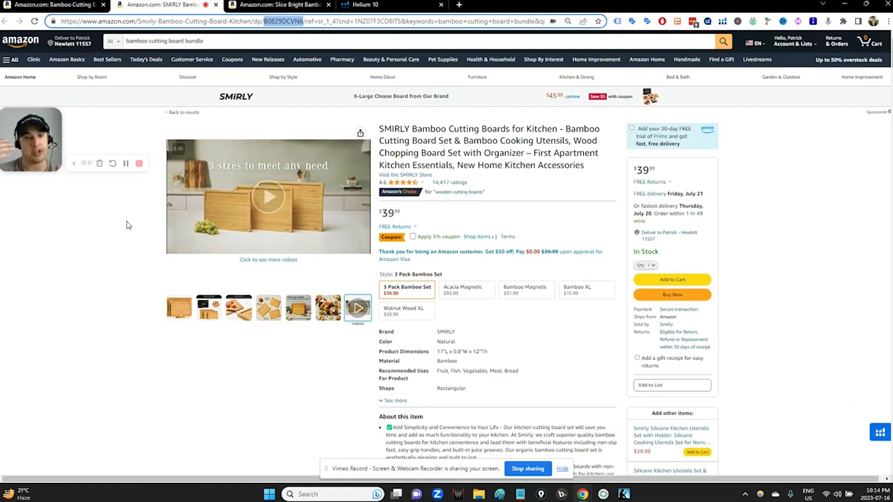
pyautogui.click(409, 4)
# Paste ASIN B0829DCVN6 into Cerebro's product field and fetch its keywords
pyautogui.moveTo(50, 147); pyautogui.dragTo(49, 205)
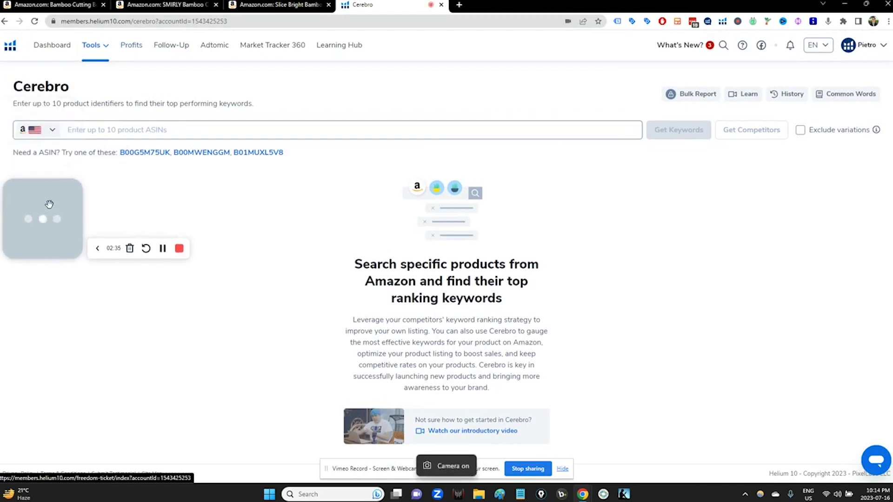
pyautogui.click(112, 130)
pyautogui.hotkey('ctrl', 'v')
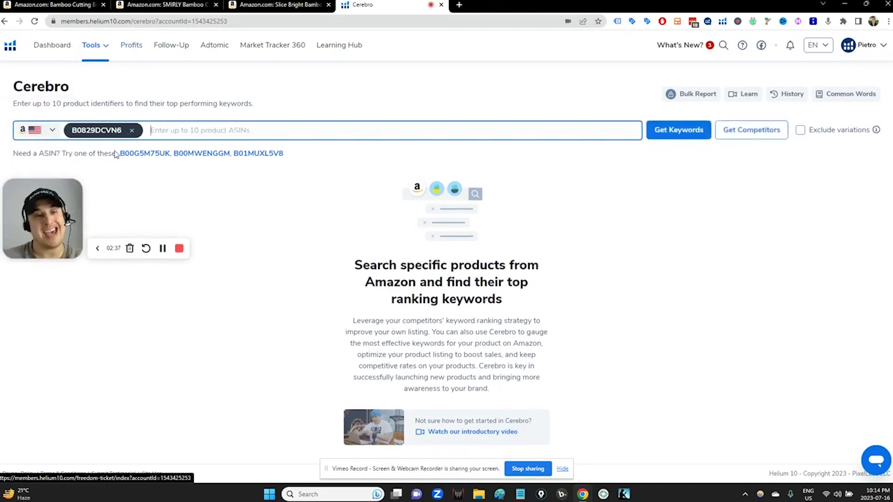
pyautogui.click(698, 130)
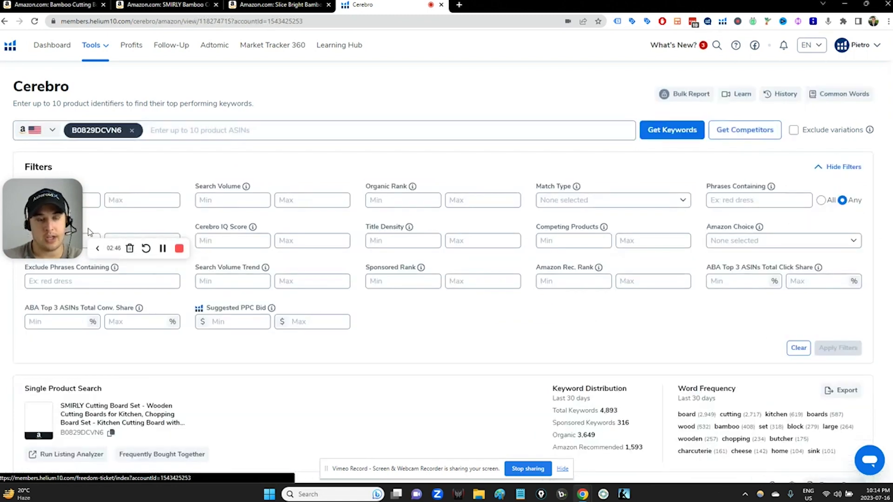
# Widen the Keyword Phrase column so the 4,893 keyword phrases show in full
pyautogui.moveTo(55, 239); pyautogui.dragTo(304, 335)
pyautogui.scroll(-8, 77, 377)
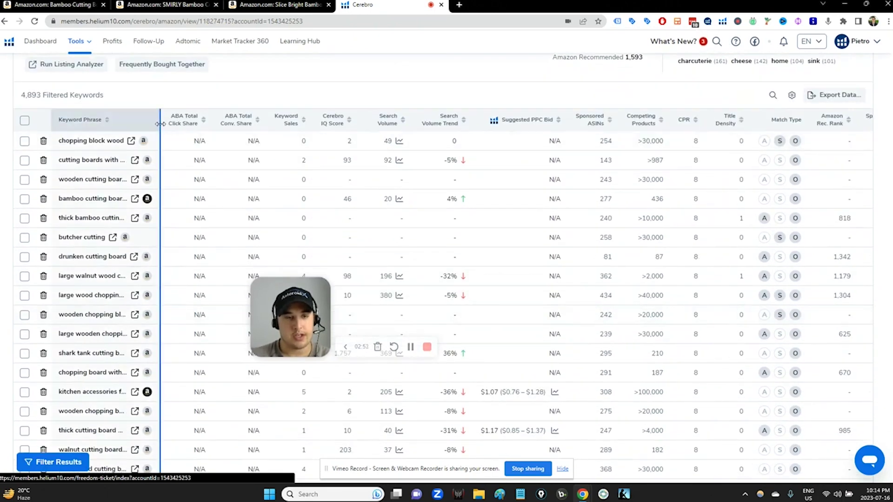
pyautogui.moveTo(159, 123); pyautogui.dragTo(227, 132)
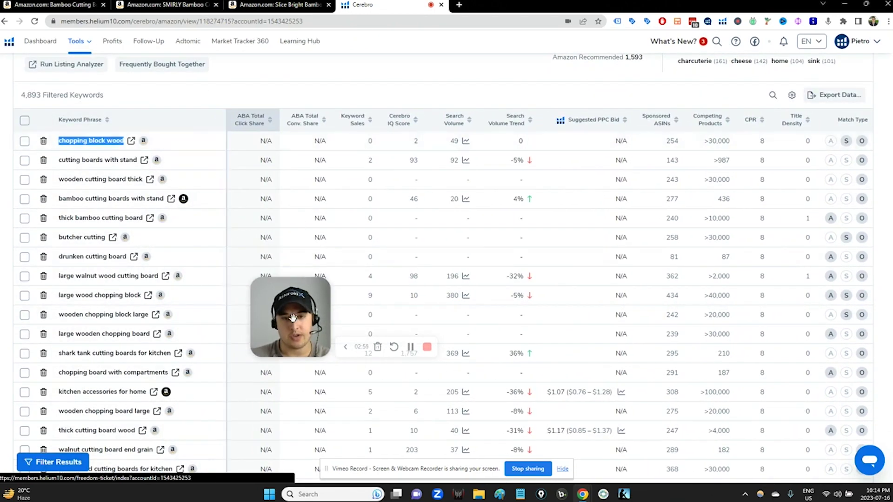
pyautogui.moveTo(293, 318); pyautogui.dragTo(306, 275)
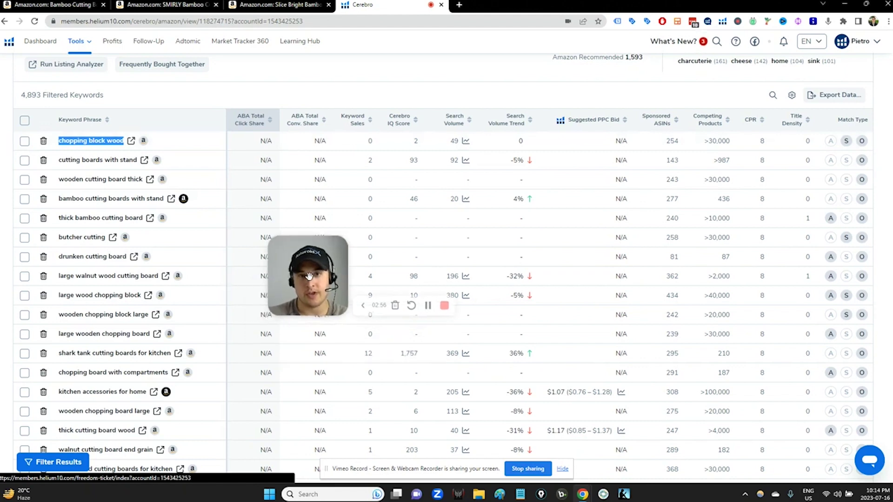
# Sort keywords by Search Volume descending, putting cutting board (158,555) first, and widen the Keyword Phrase column
pyautogui.click(456, 119)
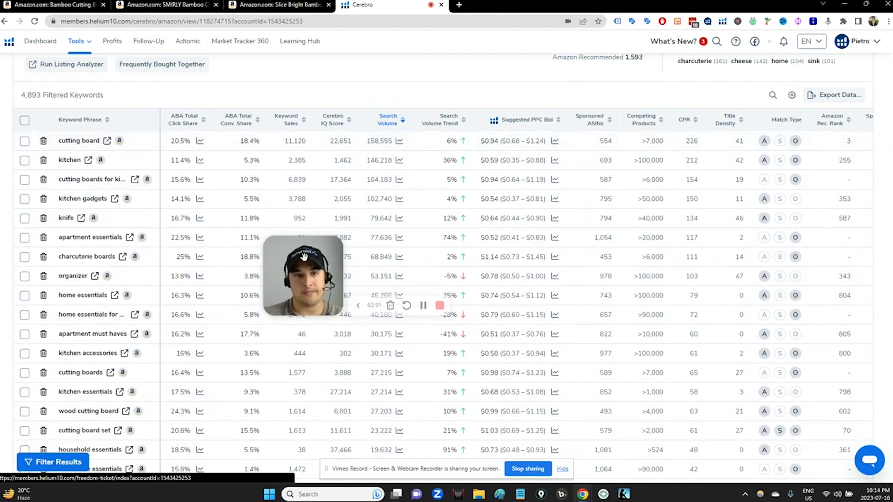
pyautogui.moveTo(304, 257); pyautogui.dragTo(276, 210)
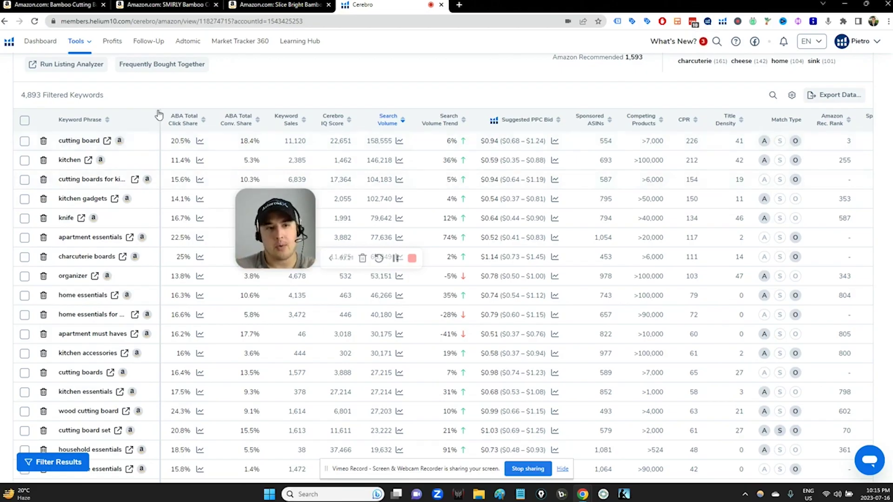
pyautogui.moveTo(177, 125); pyautogui.dragTo(205, 123)
pyautogui.scroll(-4, 98, 322)
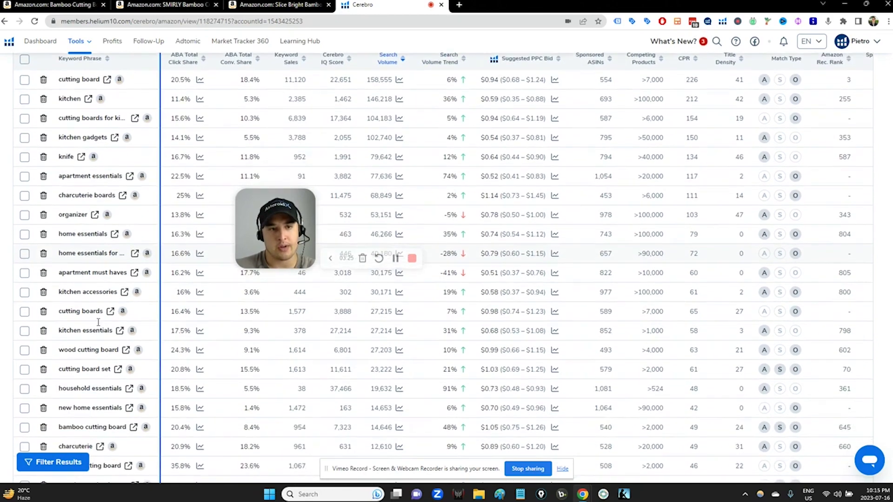
pyautogui.scroll(-2, 98, 323)
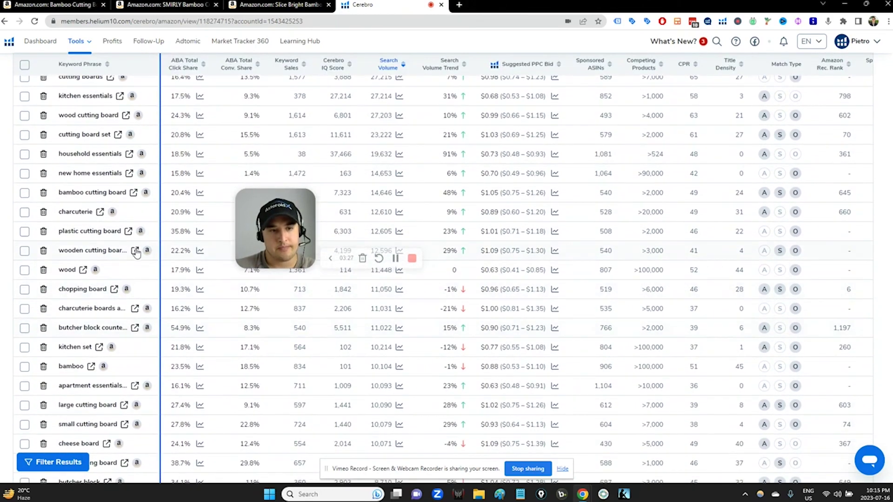
pyautogui.moveTo(160, 76); pyautogui.dragTo(209, 71)
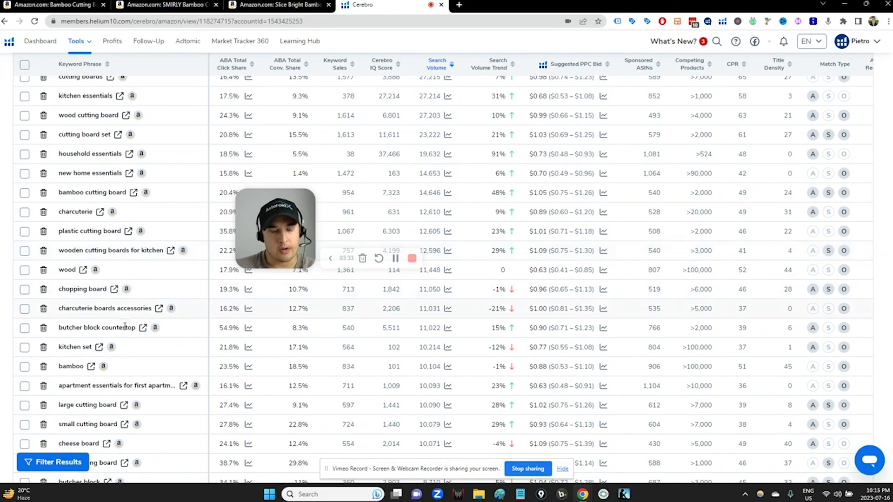
pyautogui.scroll(-1, 132, 360)
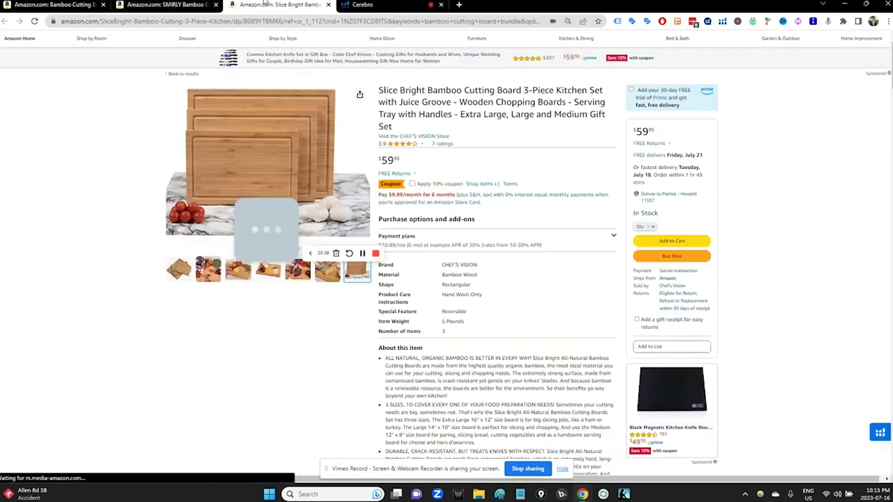
pyautogui.click(279, 5)
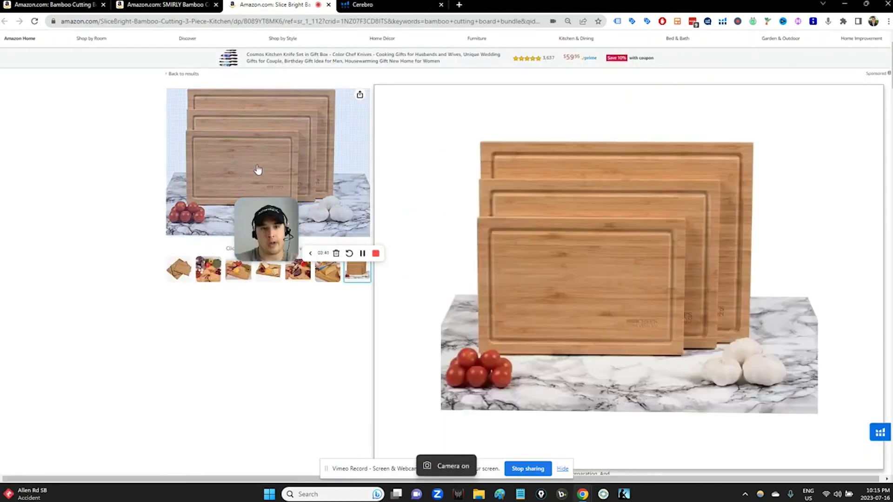
pyautogui.click(363, 4)
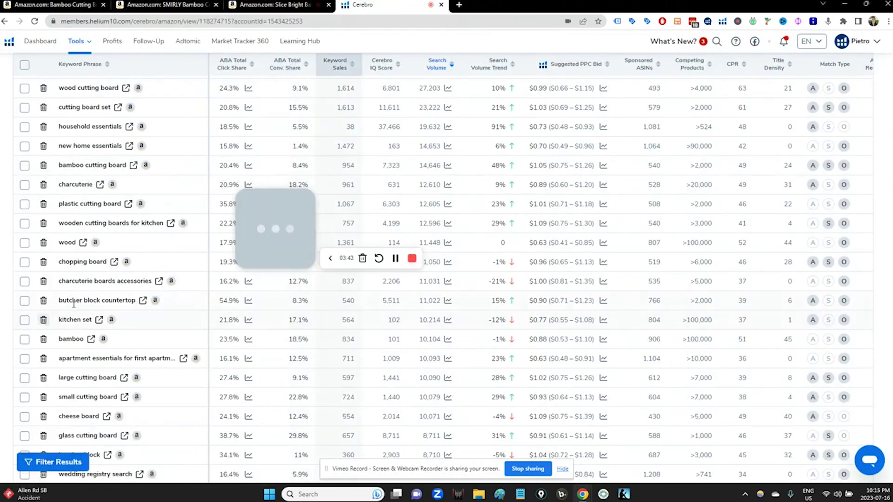
pyautogui.scroll(-3, 73, 303)
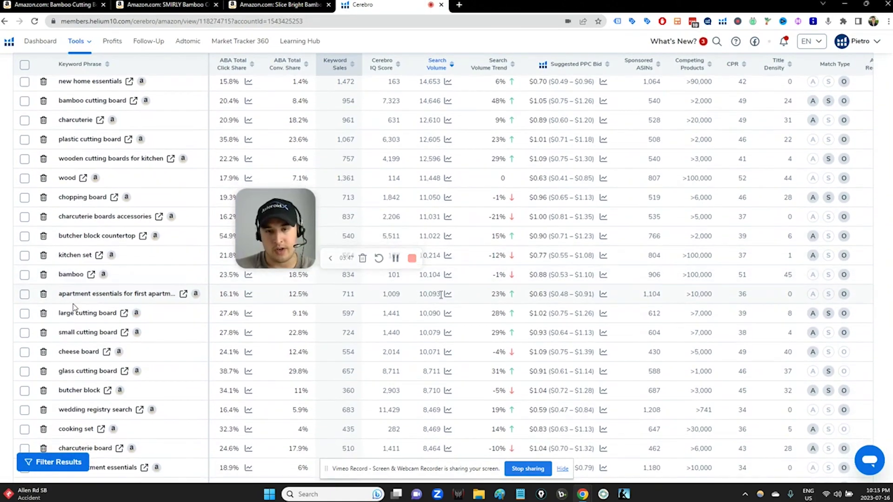
pyautogui.scroll(-3, 122, 294)
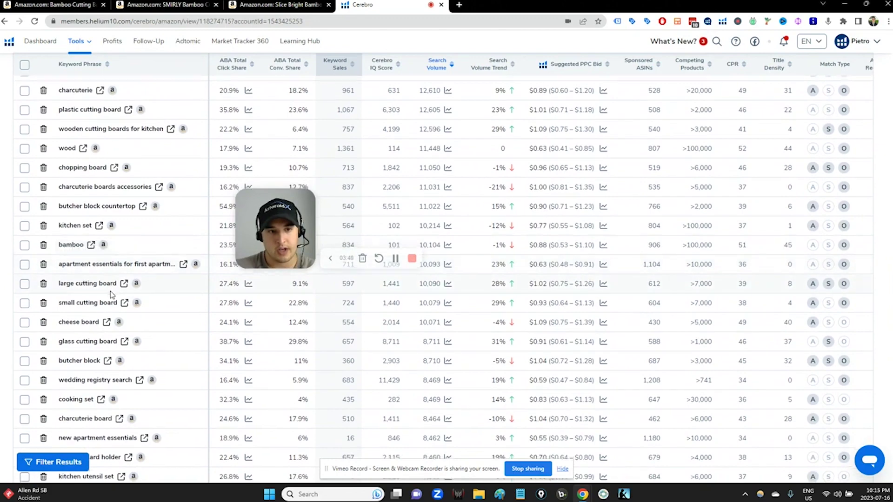
pyautogui.scroll(-1, 110, 294)
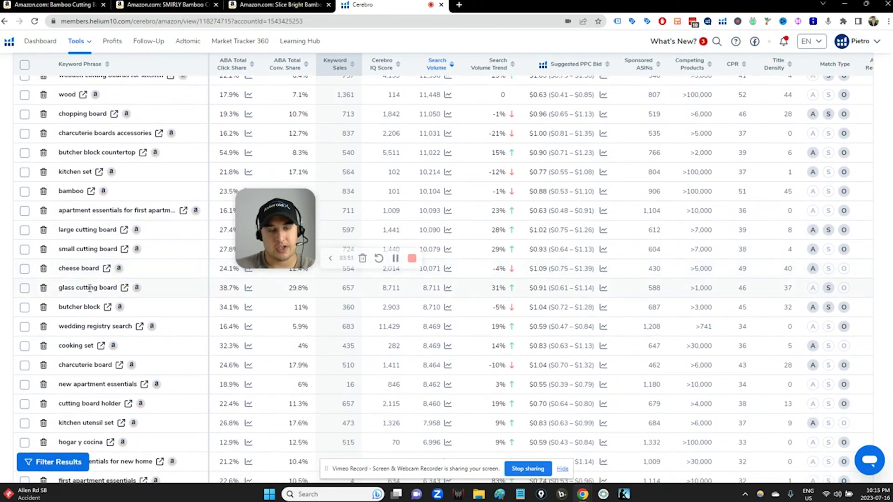
pyautogui.scroll(-3, 90, 288)
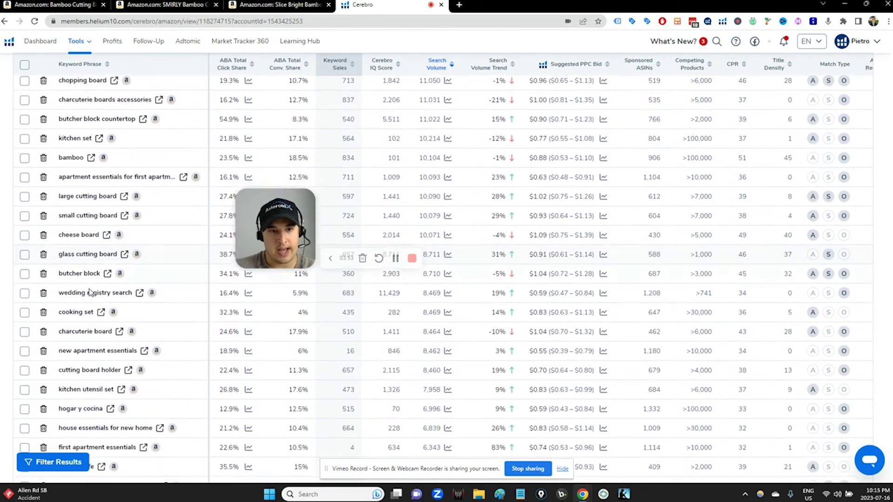
pyautogui.scroll(-1, 90, 292)
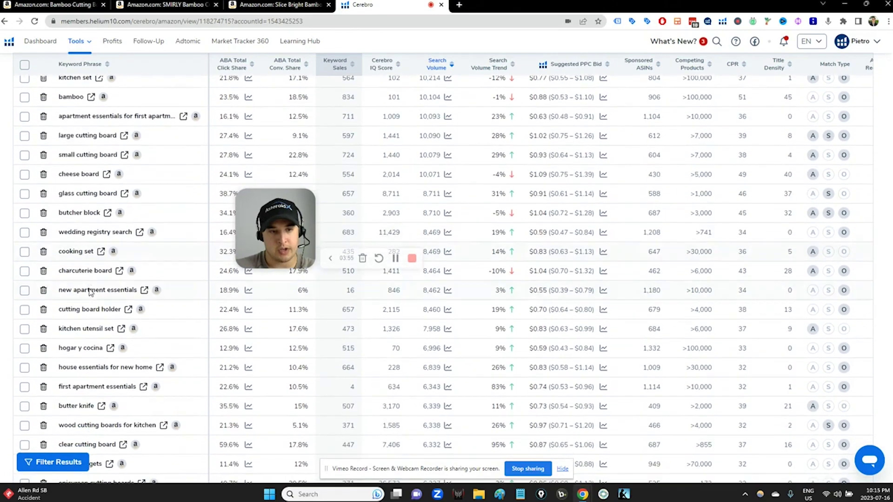
pyautogui.scroll(-3, 99, 288)
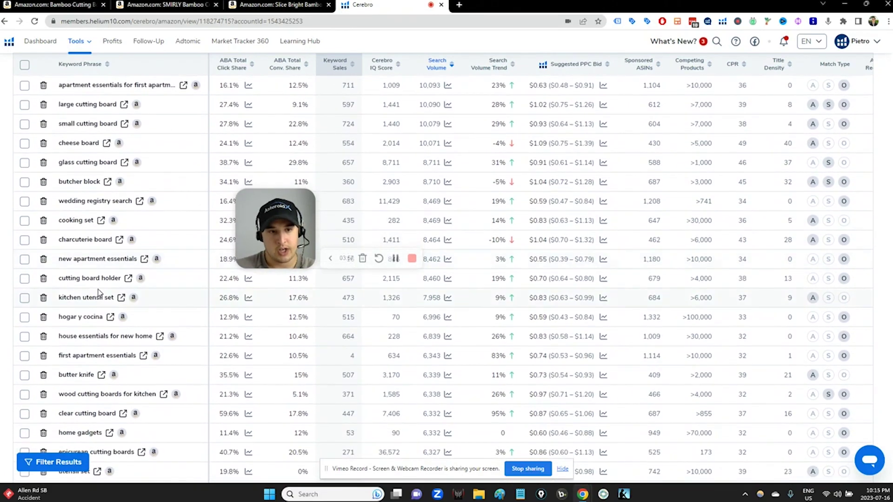
pyautogui.scroll(-1, 109, 310)
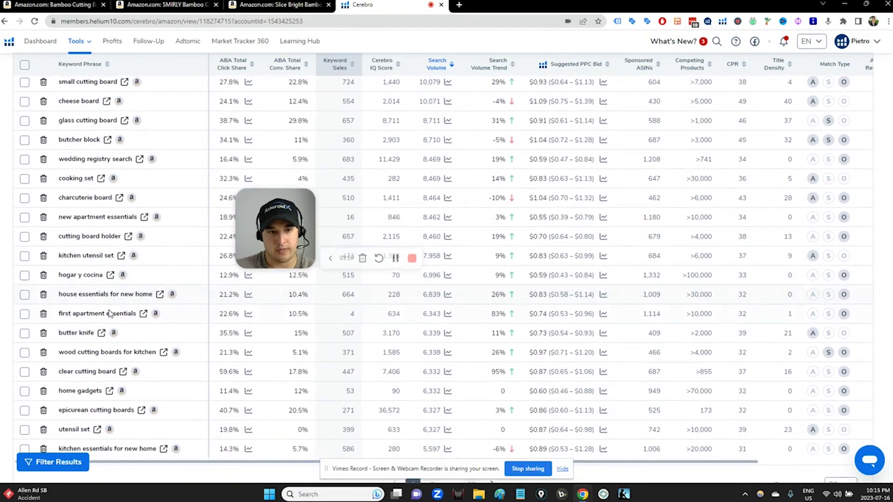
pyautogui.scroll(-3, 110, 311)
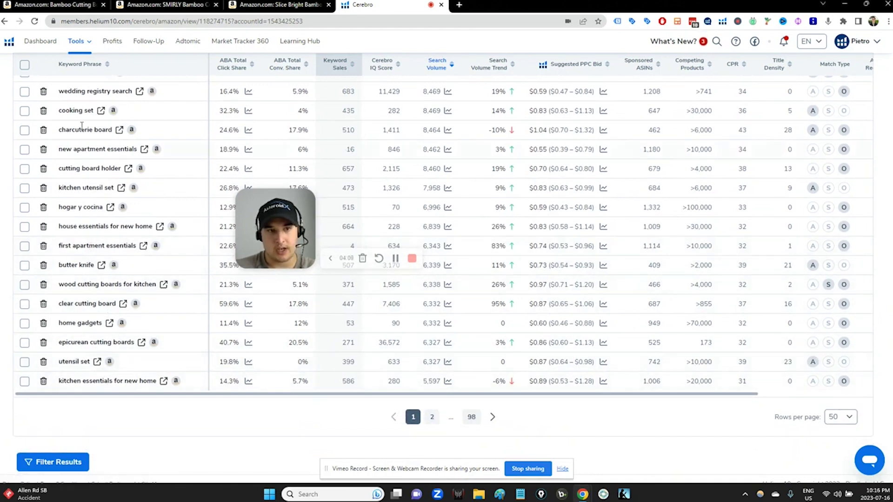
pyautogui.click(429, 418)
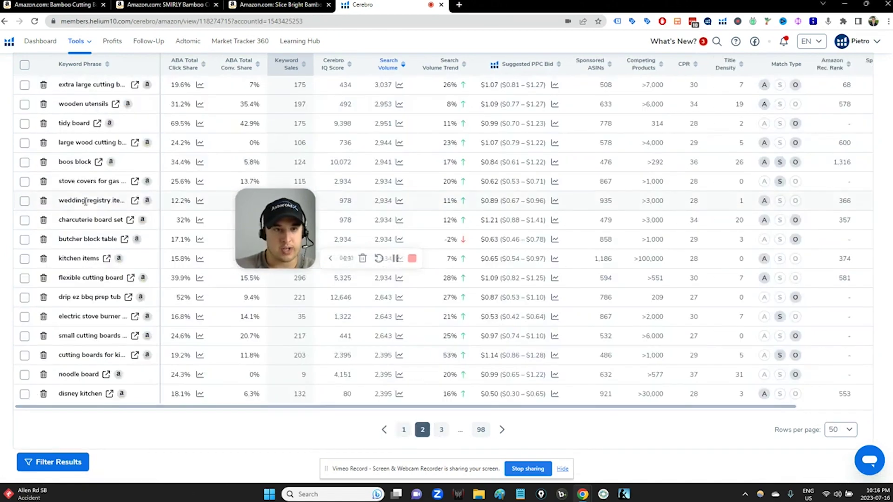
# Widen the Keyword Phrase column on page 2 to show full keywords
pyautogui.scroll(5, 86, 207)
pyautogui.scroll(10, 155, 85)
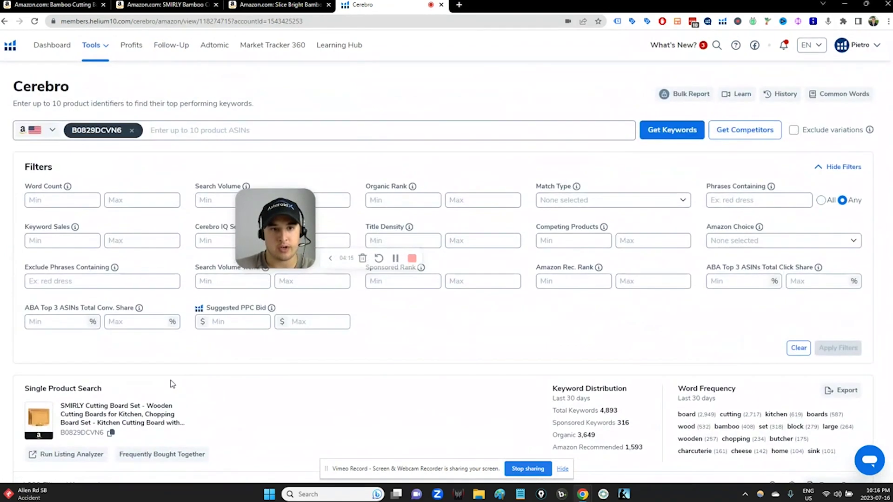
pyautogui.scroll(-5, 169, 372)
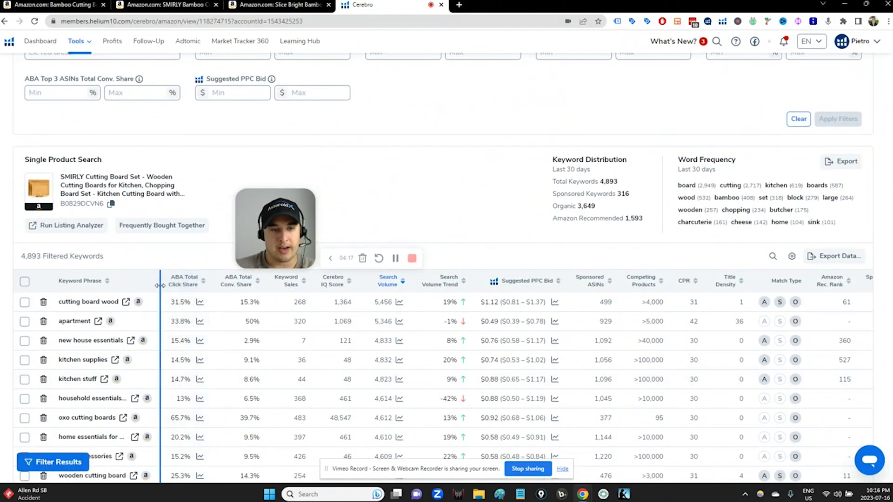
pyautogui.moveTo(160, 285); pyautogui.dragTo(214, 287)
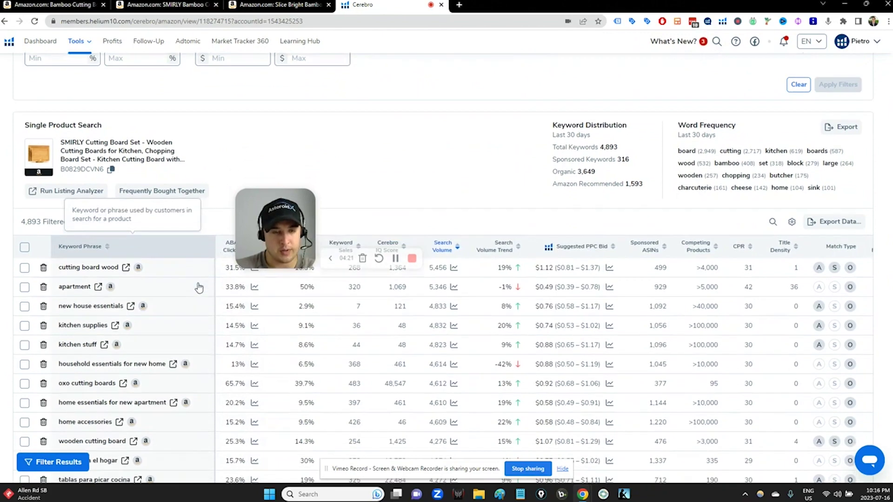
# Scroll down to mid-volume keywords like bamboo cutting boards for kitchen (4,058) and meat cutting board (3,408)
pyautogui.scroll(-2, 199, 285)
pyautogui.scroll(-3, 199, 286)
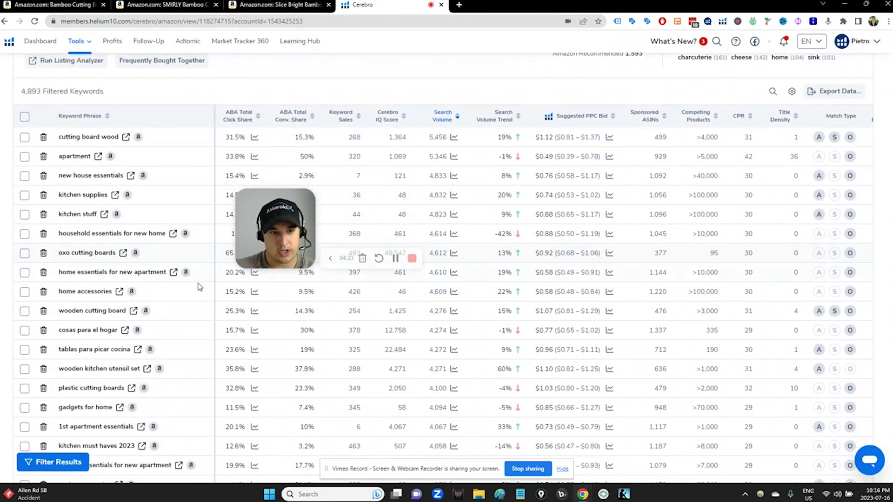
pyautogui.scroll(-1, 199, 287)
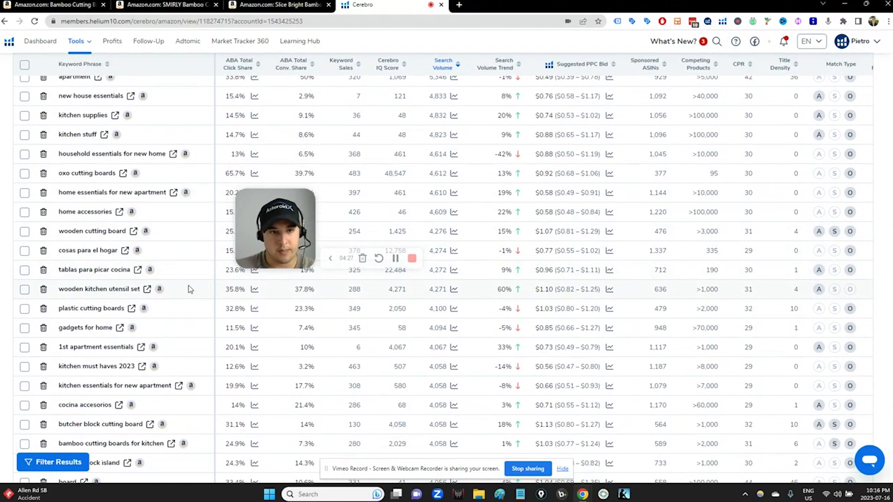
pyautogui.scroll(-2, 190, 289)
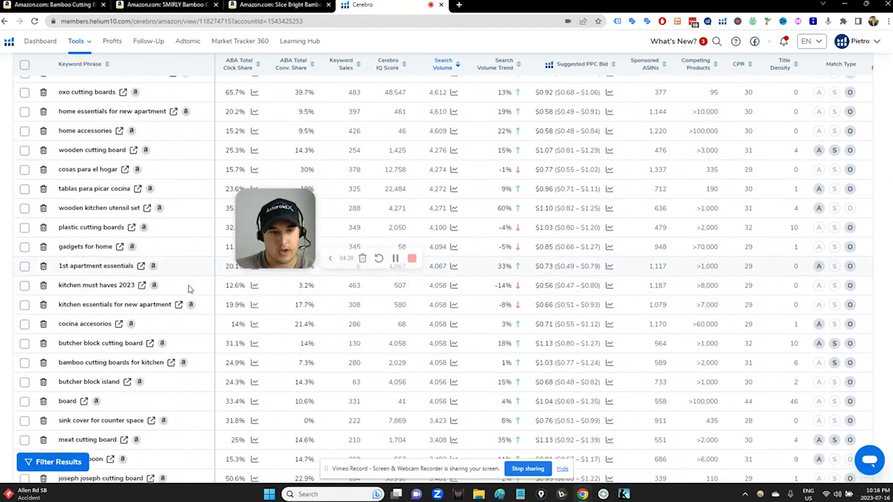
pyautogui.scroll(-1, 190, 289)
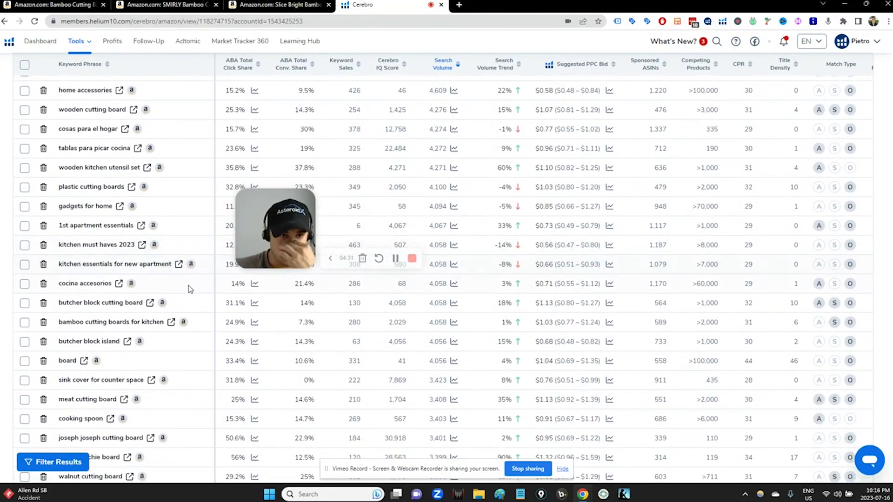
pyautogui.scroll(-1, 189, 290)
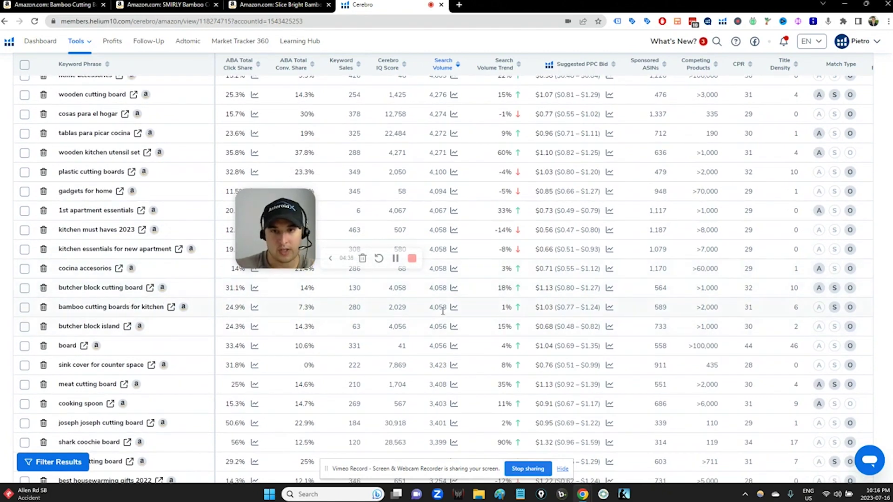
pyautogui.scroll(-1, 438, 382)
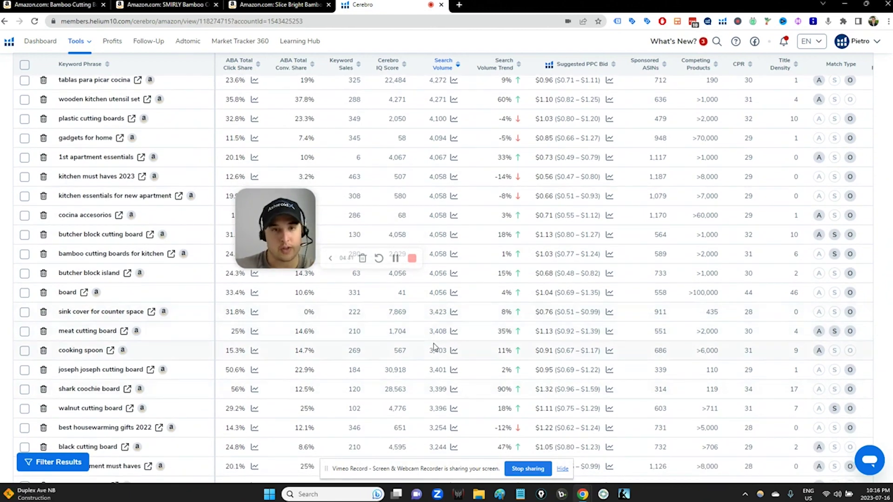
pyautogui.scroll(-1, 430, 340)
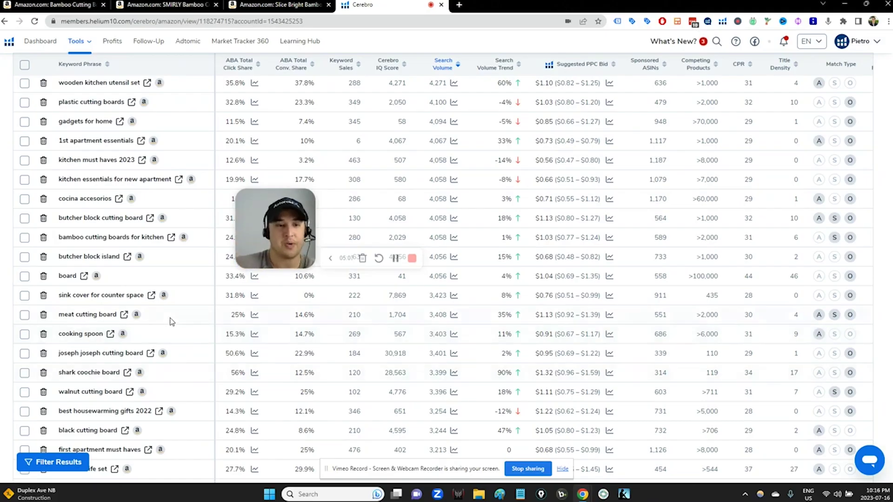
pyautogui.scroll(-2, 172, 322)
pyautogui.scroll(-4, 172, 321)
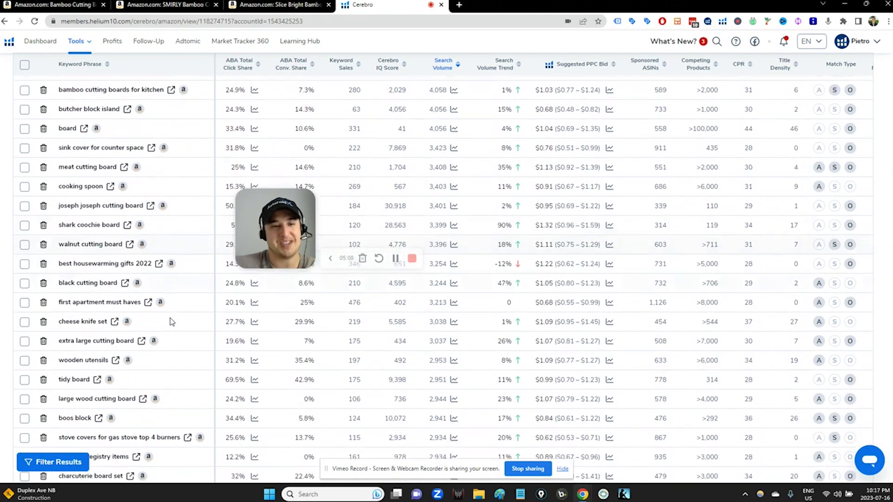